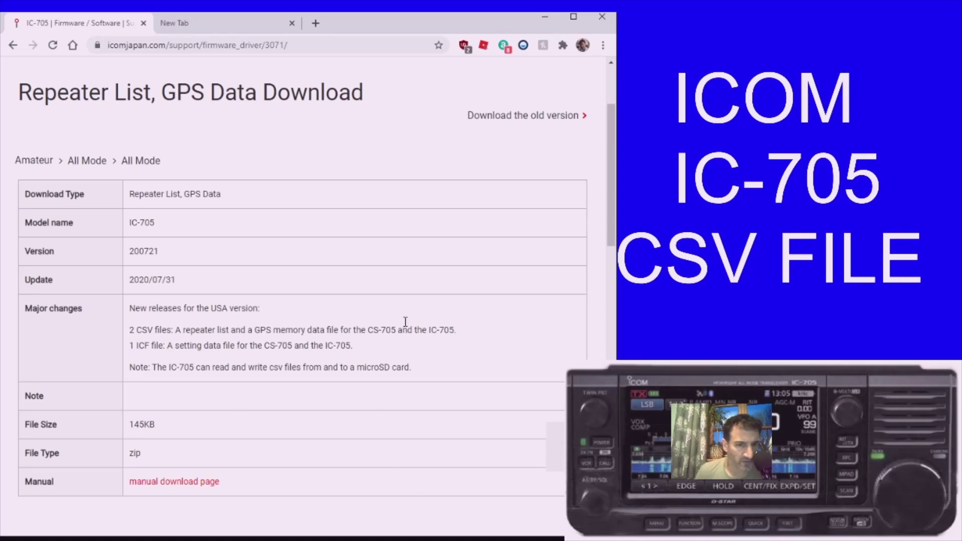
Accept the terms, download the 145KB 705_USA_Rpt_200721.zip repeater list, and open it in WinRAR.
scroll(358, 224, down, 5)
scroll(366, 247, up, 7)
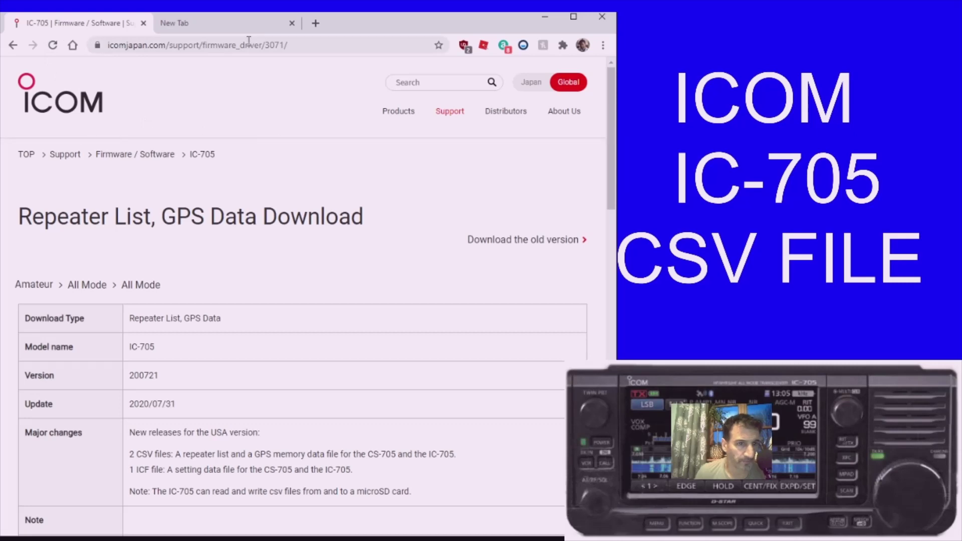
scroll(388, 199, down, 2)
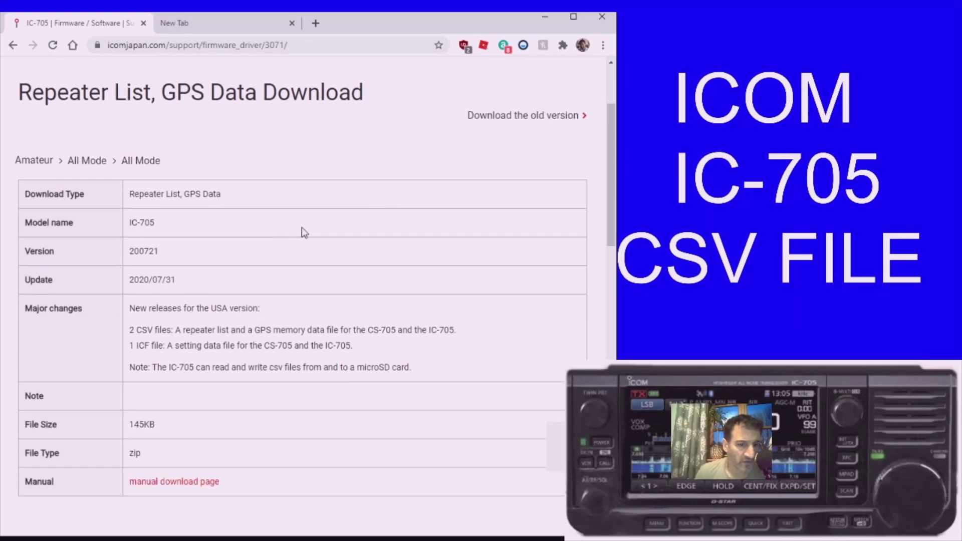
scroll(397, 232, down, 5)
scroll(404, 227, up, 7)
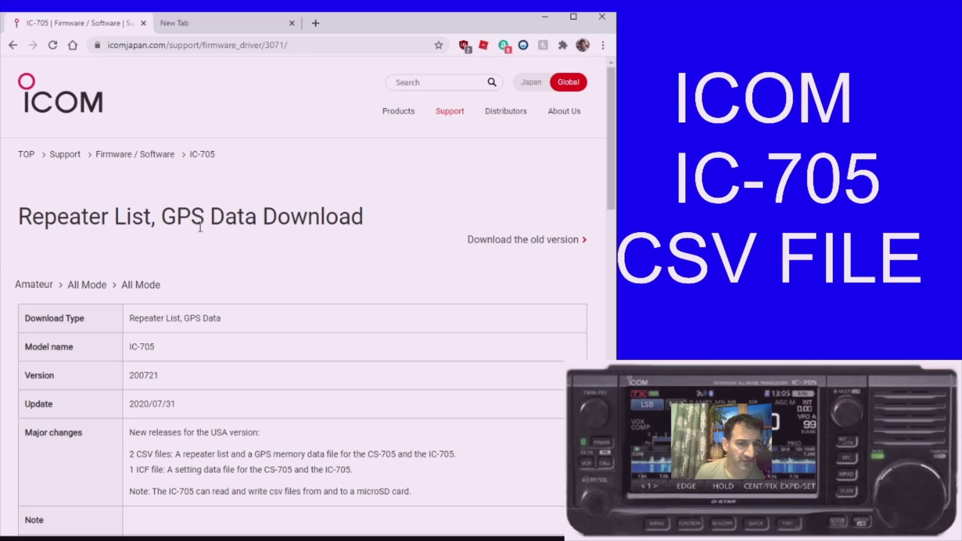
scroll(367, 235, down, 2)
scroll(380, 215, down, 10)
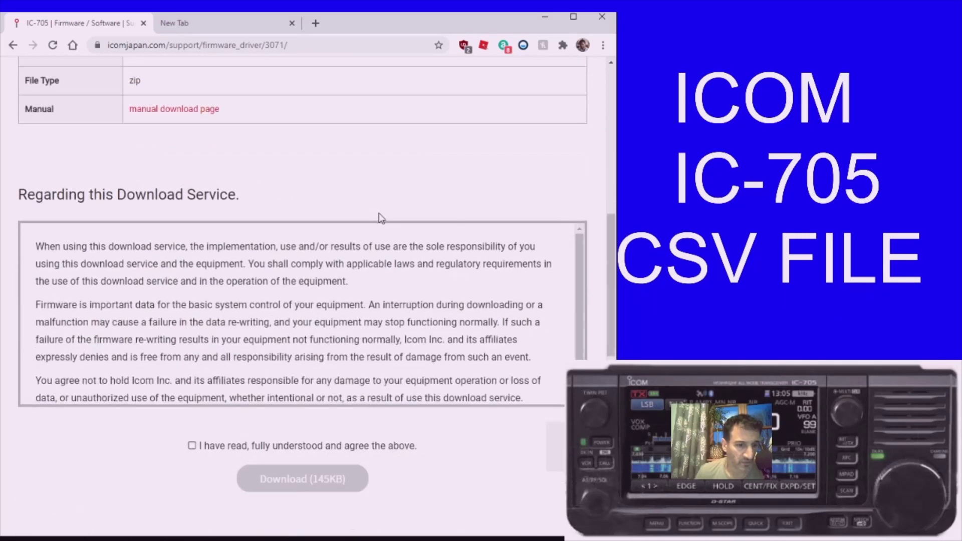
click(192, 260)
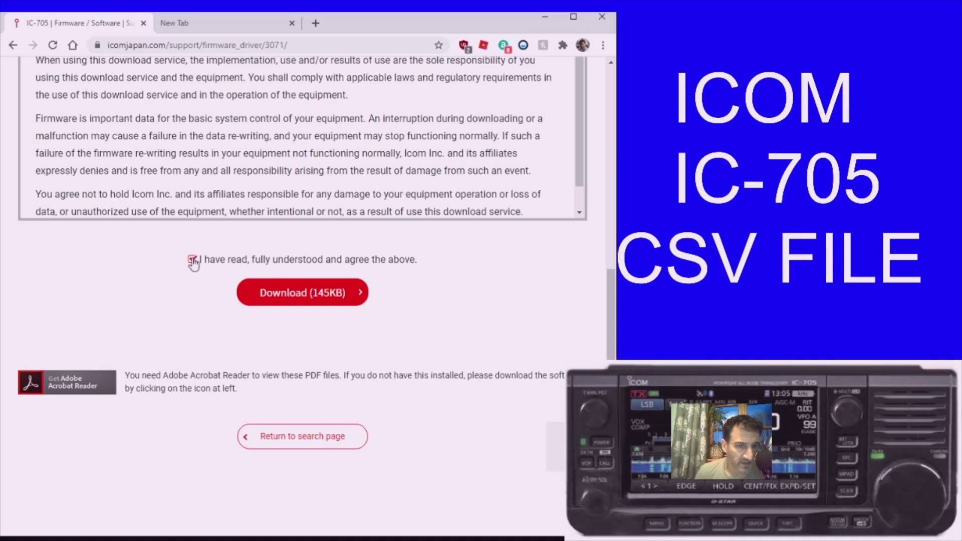
click(301, 295)
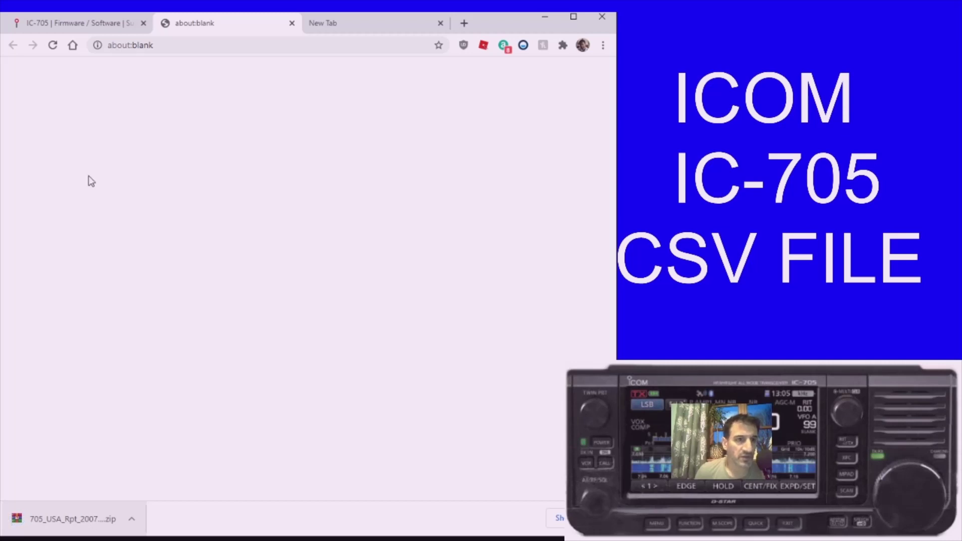
click(50, 20)
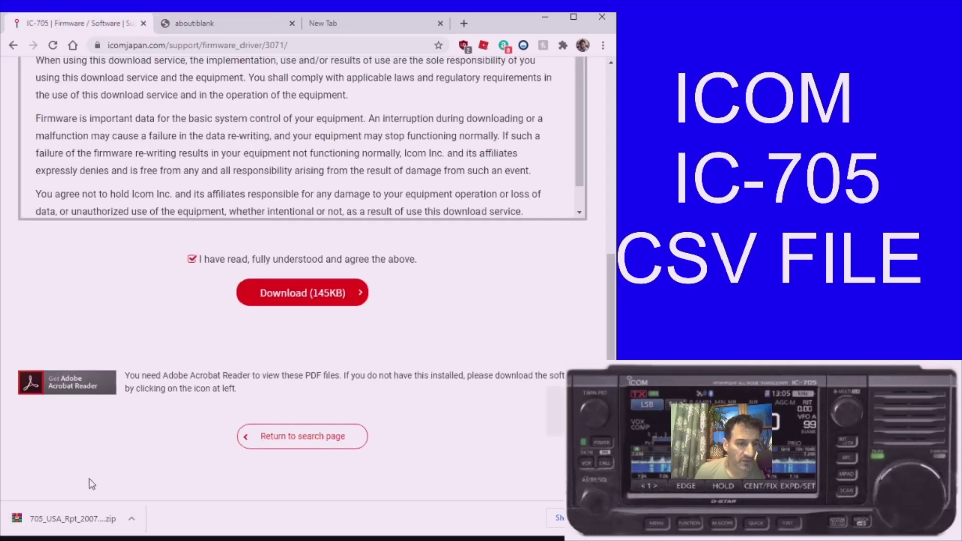
click(82, 516)
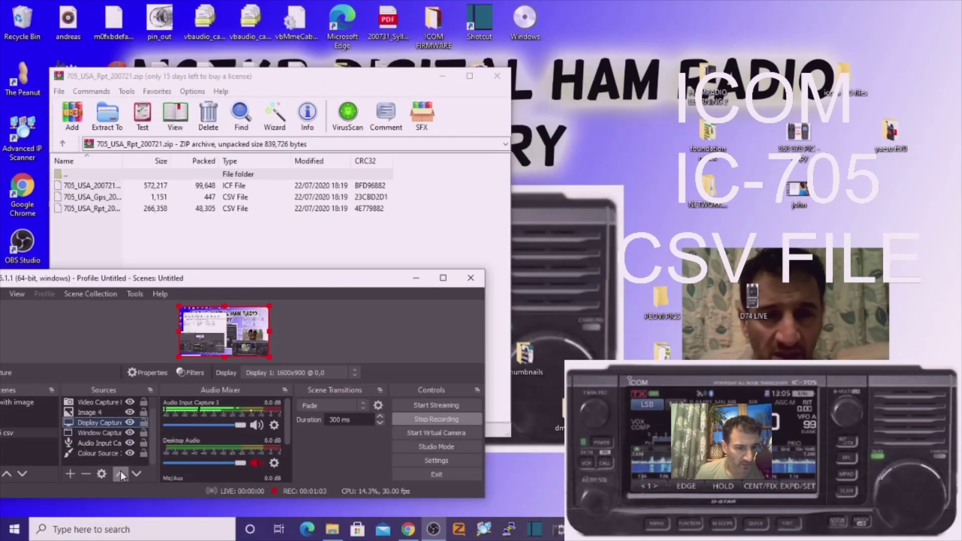
Move Display Capture to the top of the OBS sources and minimize OBS.
click(121, 472)
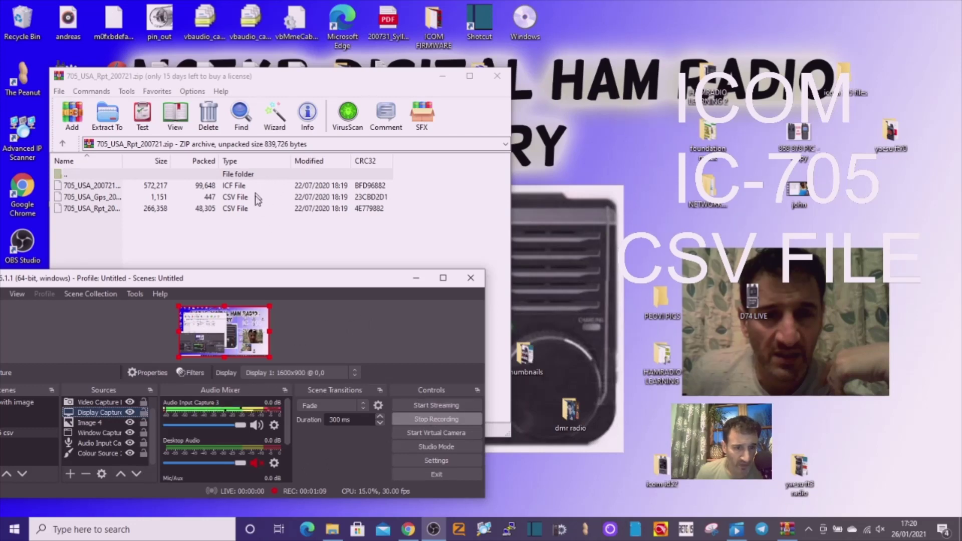
click(416, 278)
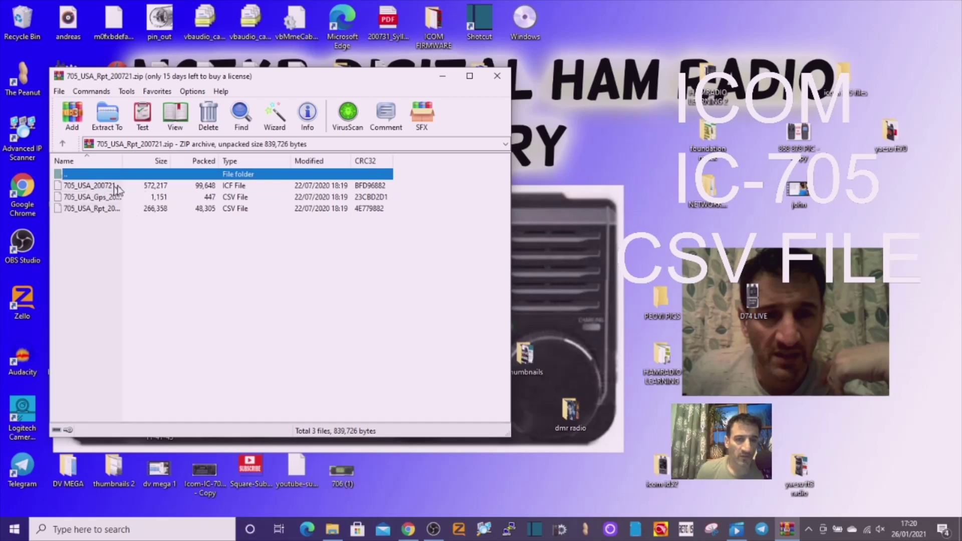
Extract the archive's ICF and two CSV files to C:\Users\PC\Desktop\icom 705 files.
click(111, 117)
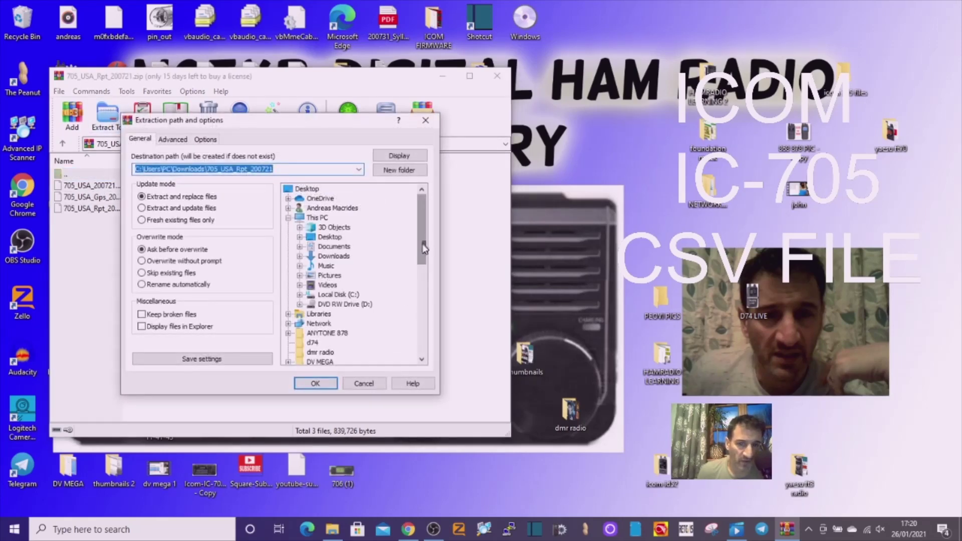
drag(421, 256, 424, 305)
click(321, 294)
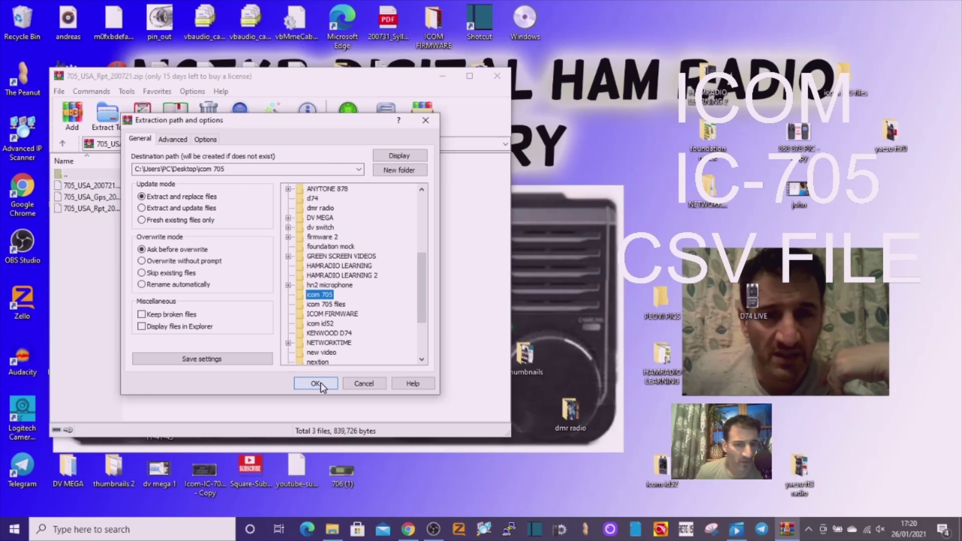
click(333, 304)
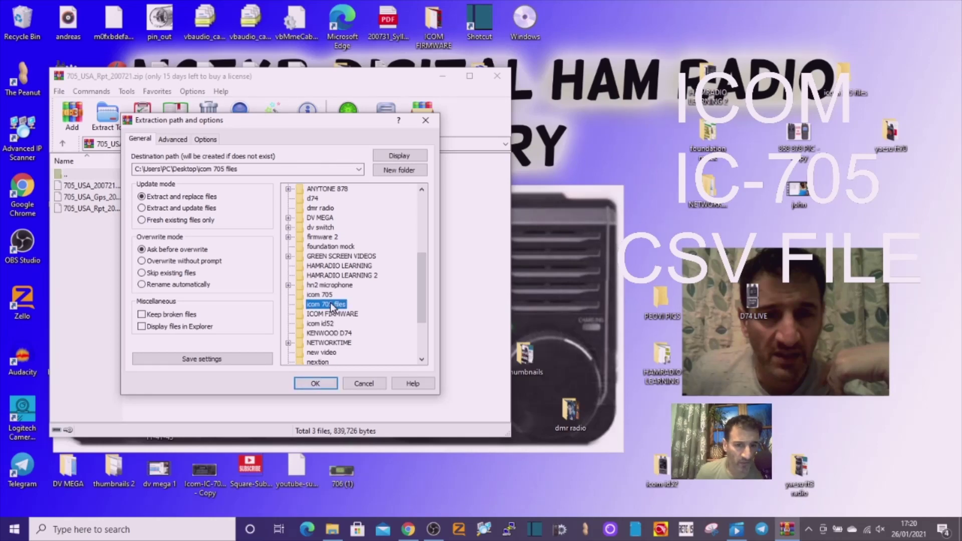
click(318, 384)
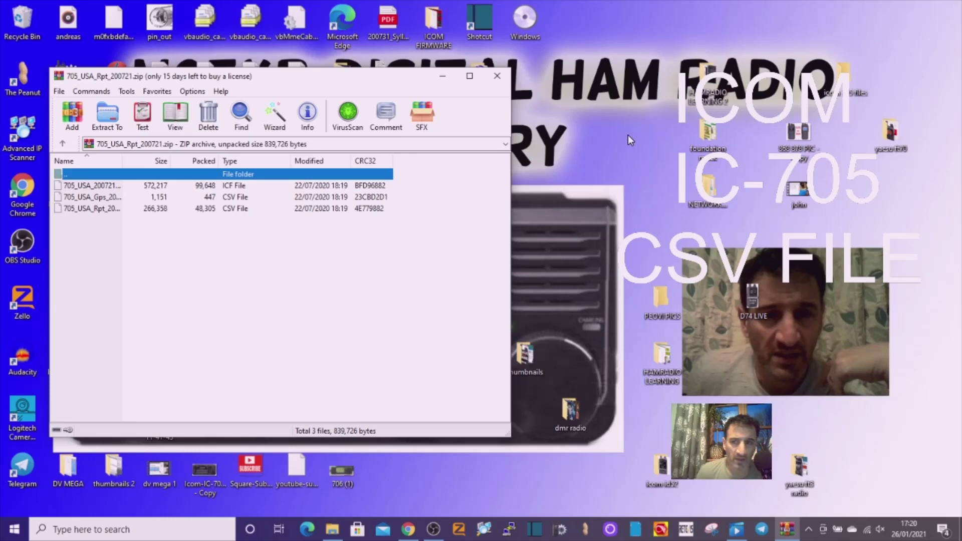
Minimize WinRAR, move the icom 705 files folder beside GridTracker, open it, and stop recording.
click(443, 77)
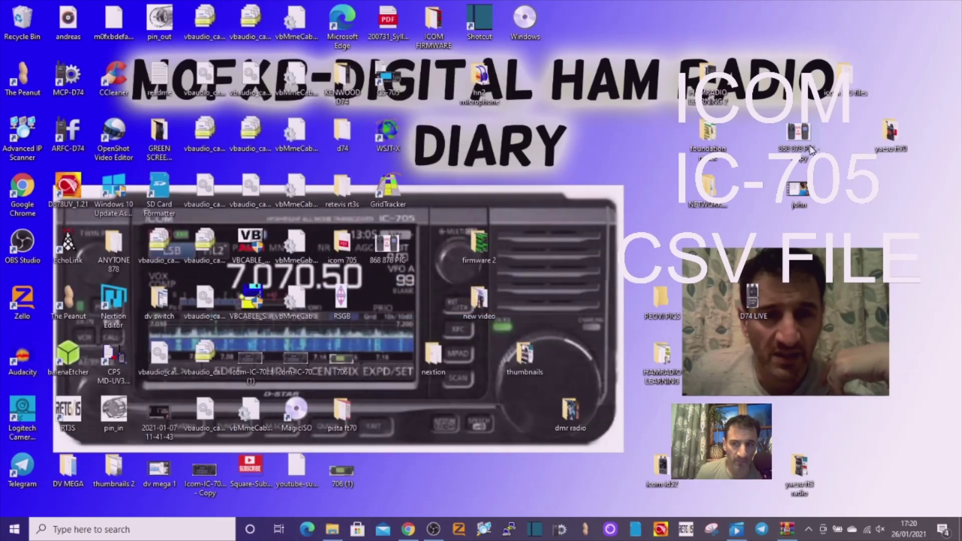
drag(849, 77, 441, 193)
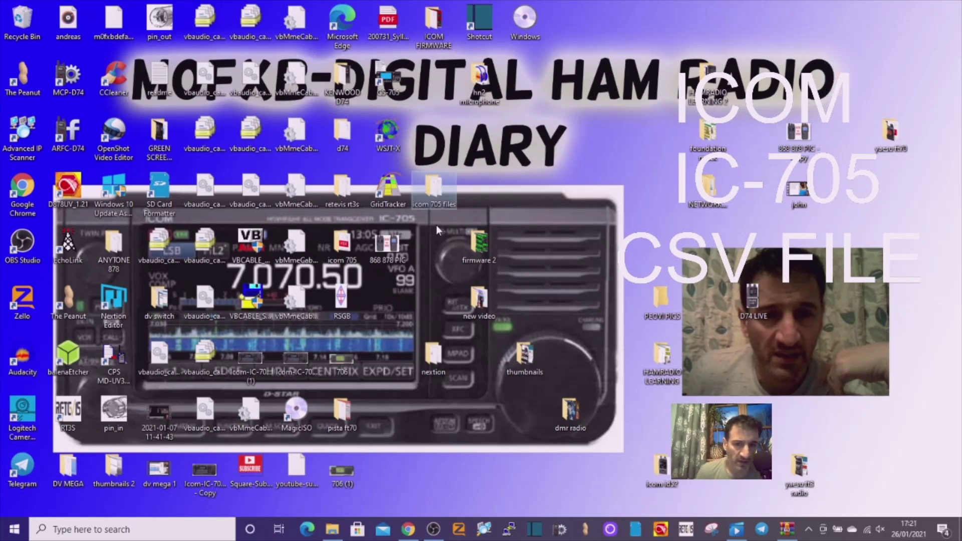
double_click(433, 191)
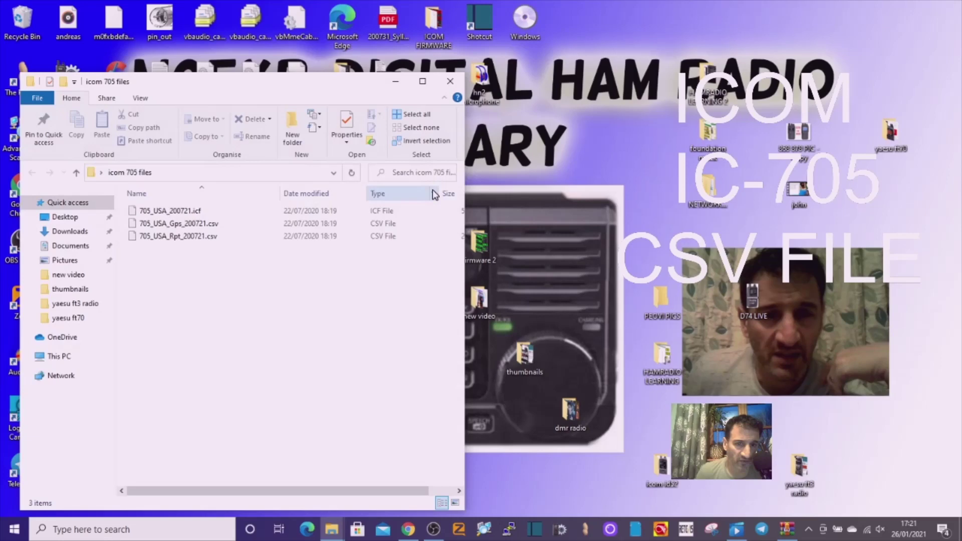
click(434, 529)
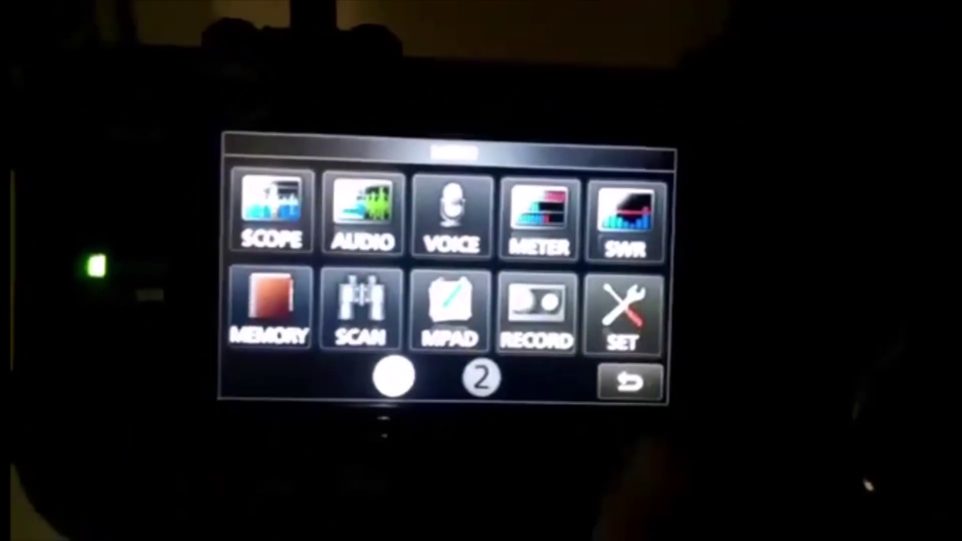
On the IC-705, go to SET > SD Card and select an item, triggering the QSO Log warning.
click(644, 318)
click(623, 321)
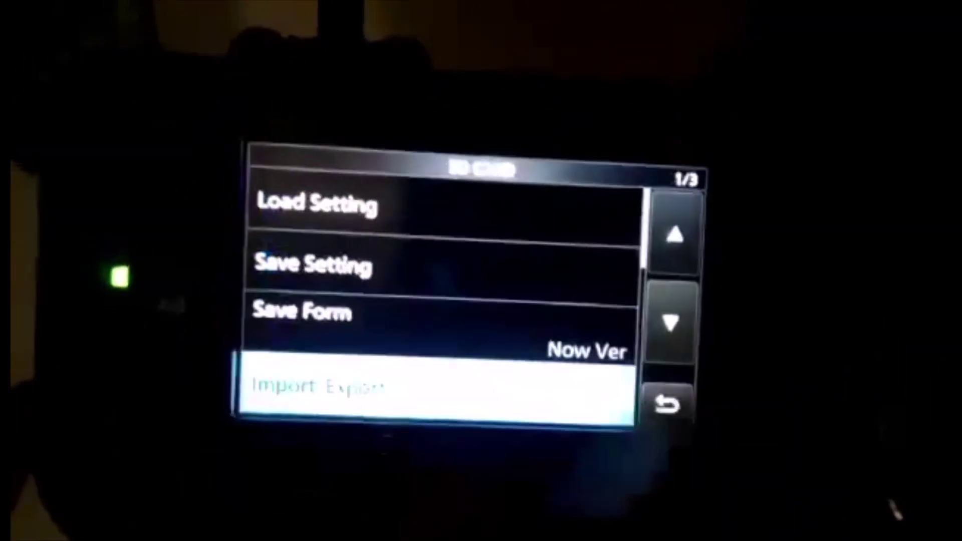
scroll(436, 281, down, 5)
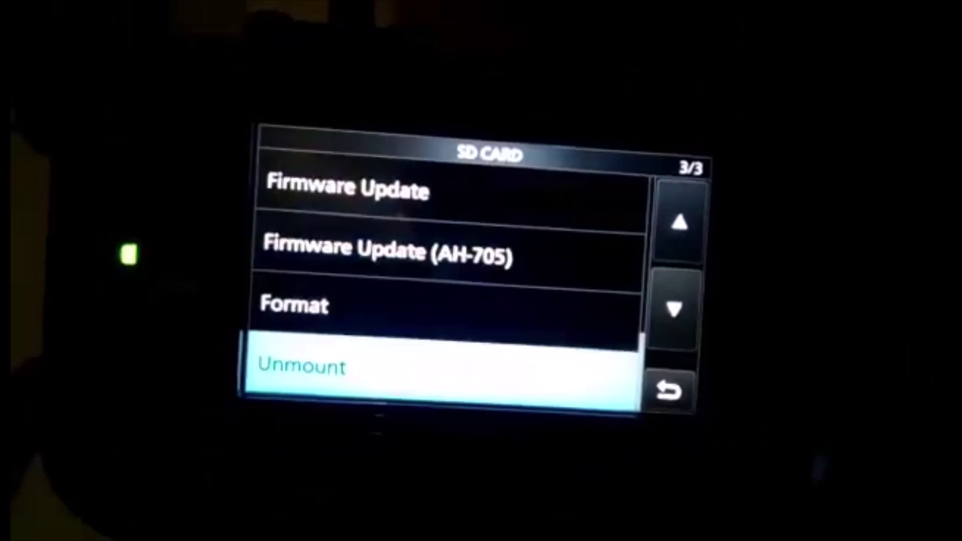
scroll(436, 281, up, 1)
click(516, 301)
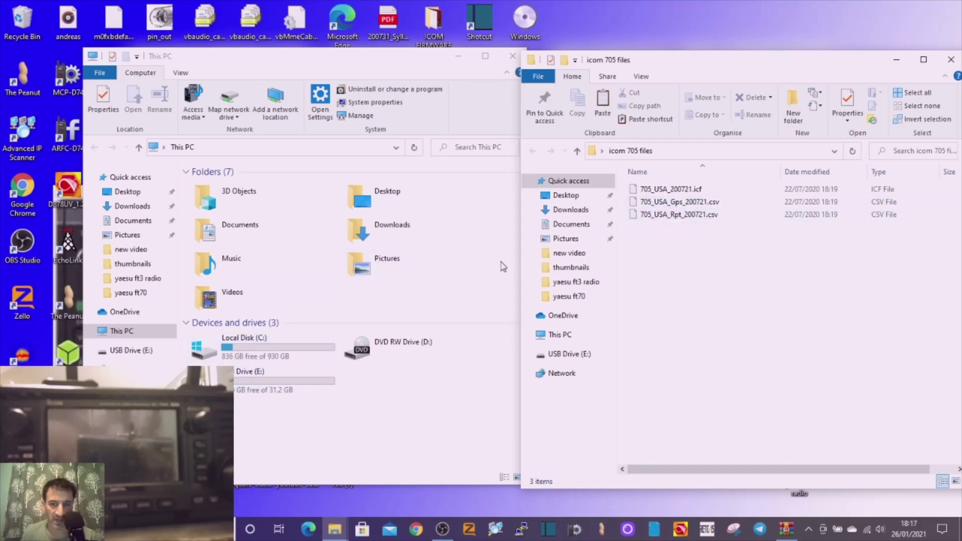
Copy 705_USA_Rpt_200721.csv onto USB Drive (E:), replacing the existing copy, then open the drive.
right_click(661, 215)
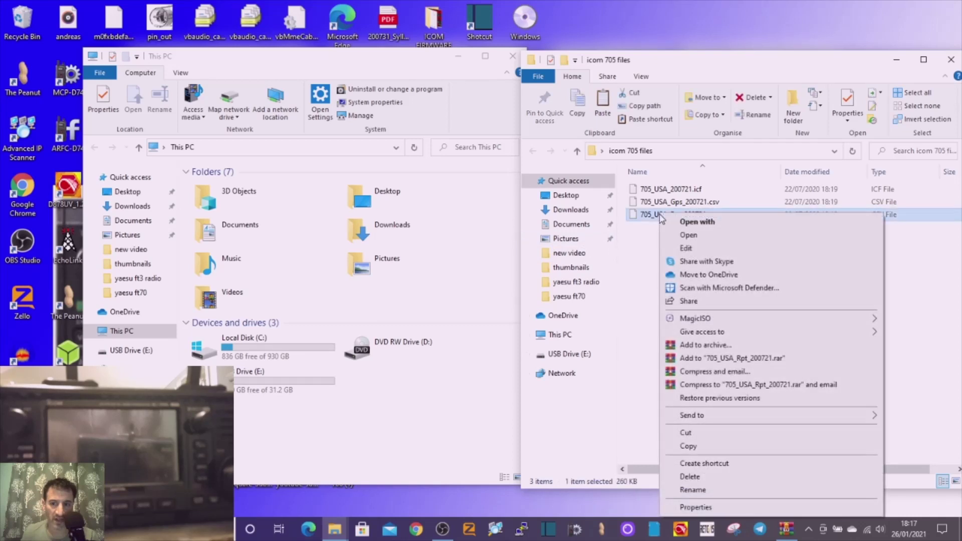
click(698, 445)
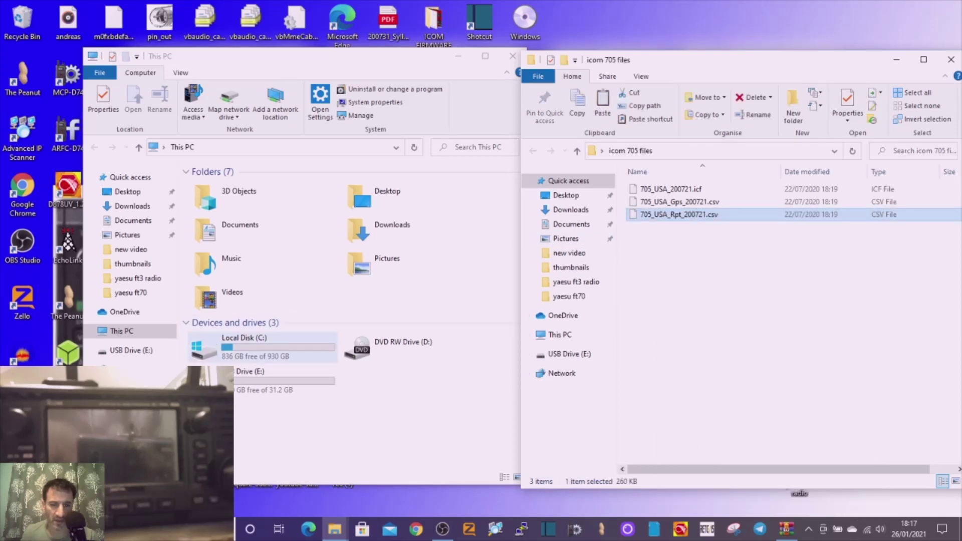
click(253, 384)
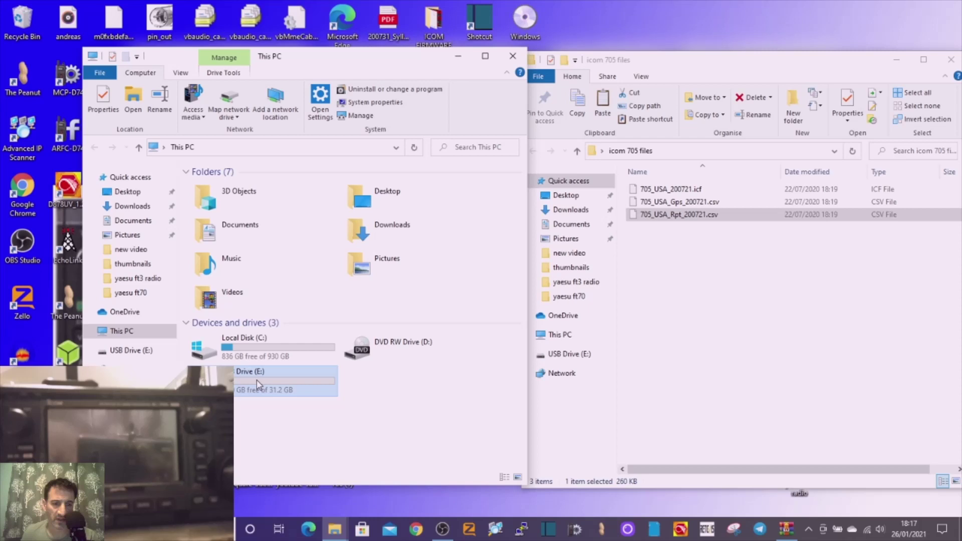
right_click(253, 384)
click(285, 322)
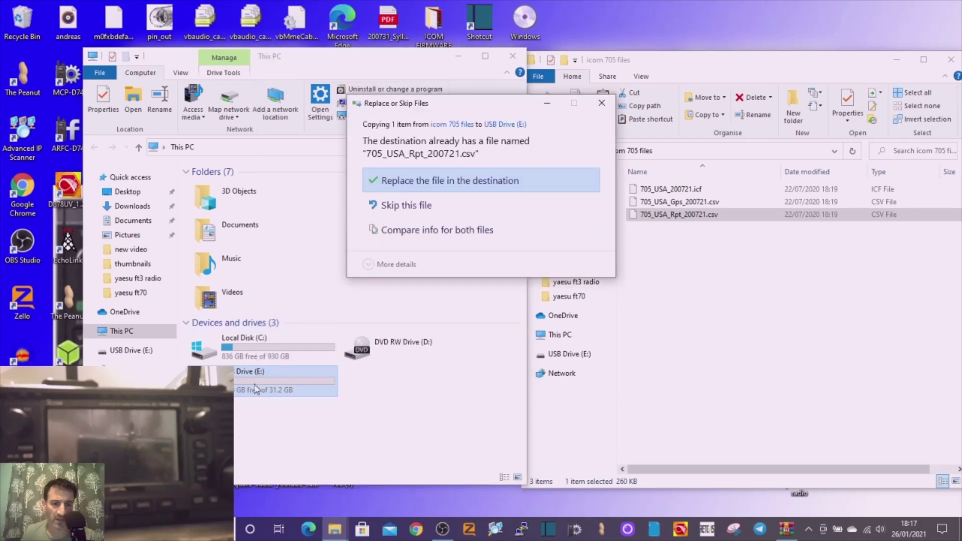
click(424, 182)
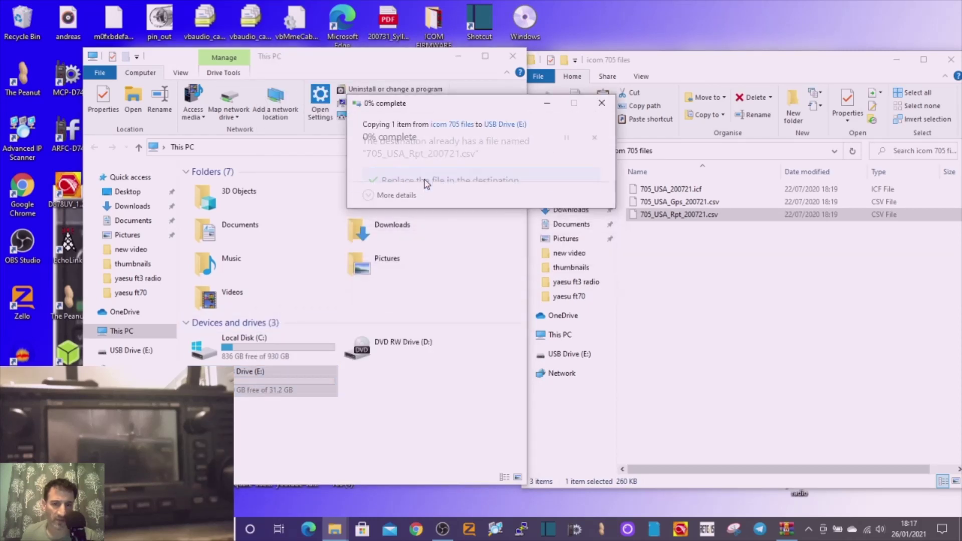
double_click(254, 387)
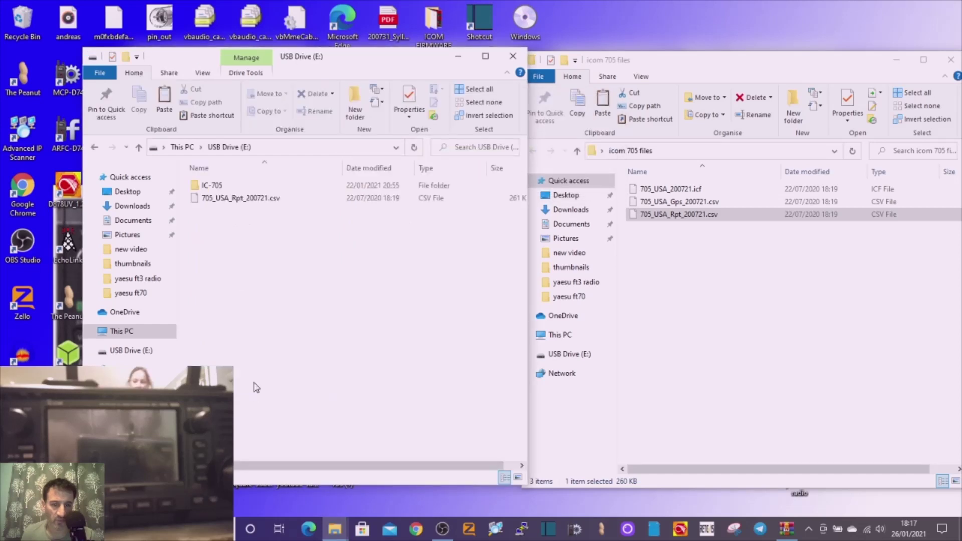
Paste 705_USA_Rpt_200721.csv into the drive's IC-705\Csv folder.
double_click(216, 186)
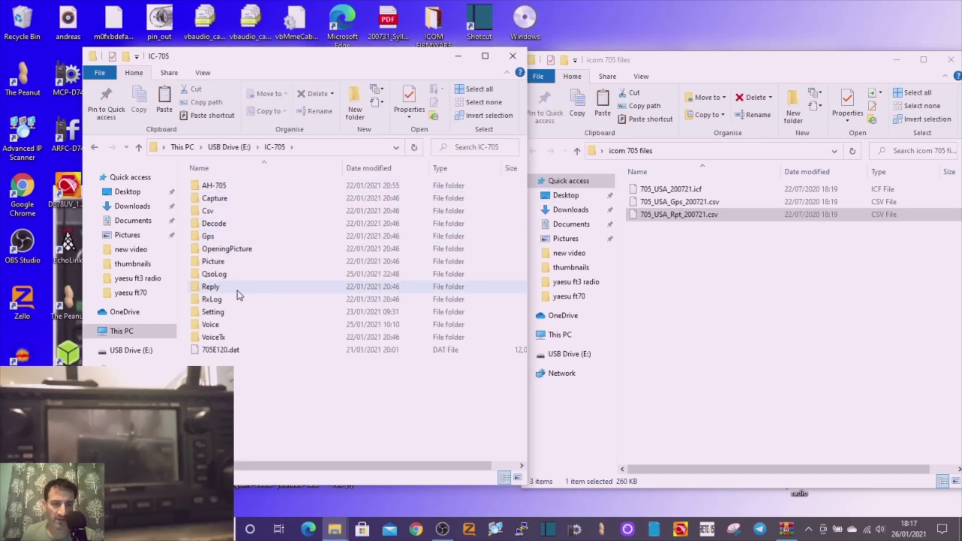
double_click(208, 211)
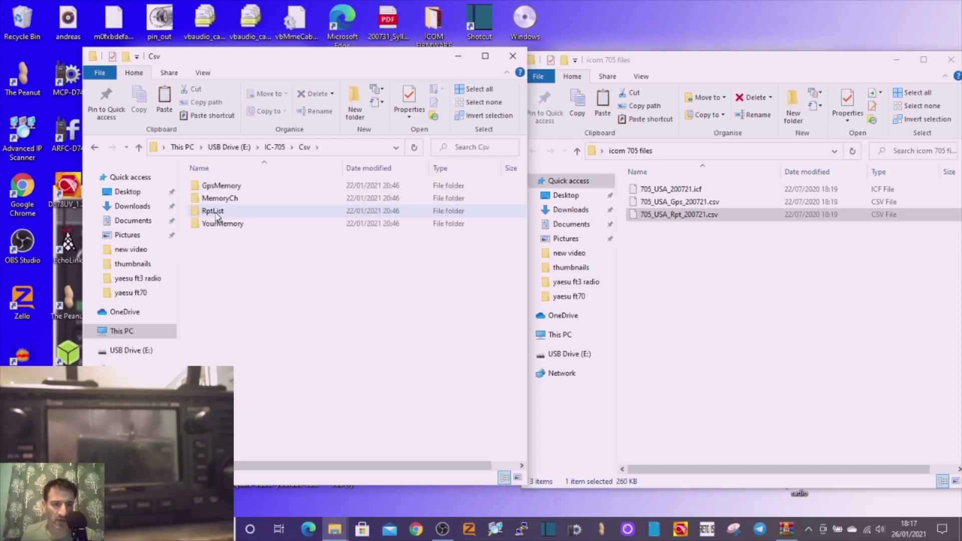
right_click(224, 316)
click(261, 396)
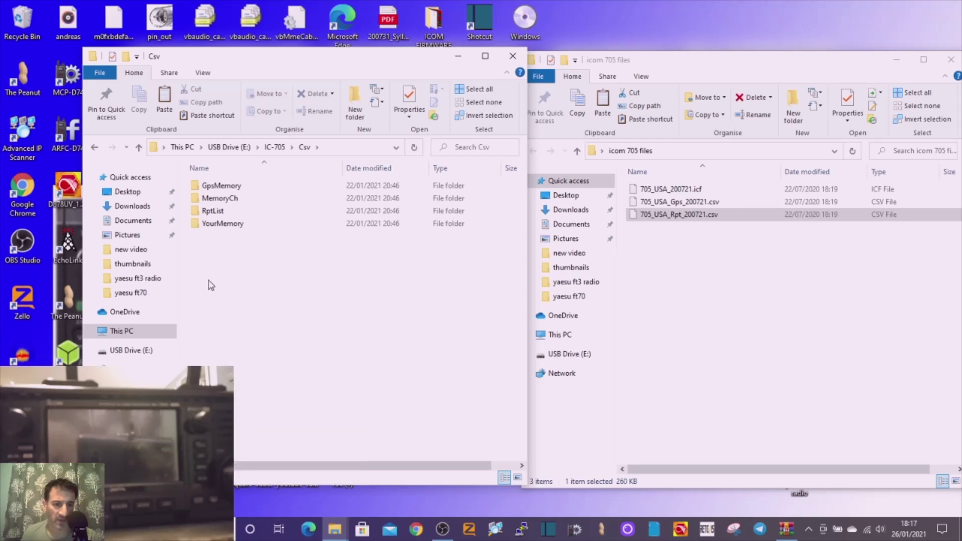
Copy the CSV into the RptList folder, replacing the older file there.
right_click(230, 239)
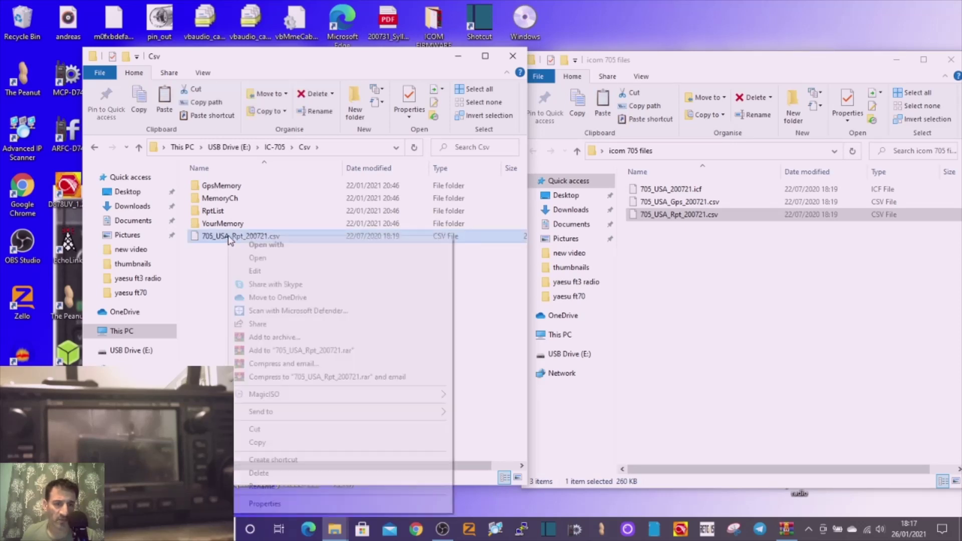
click(253, 416)
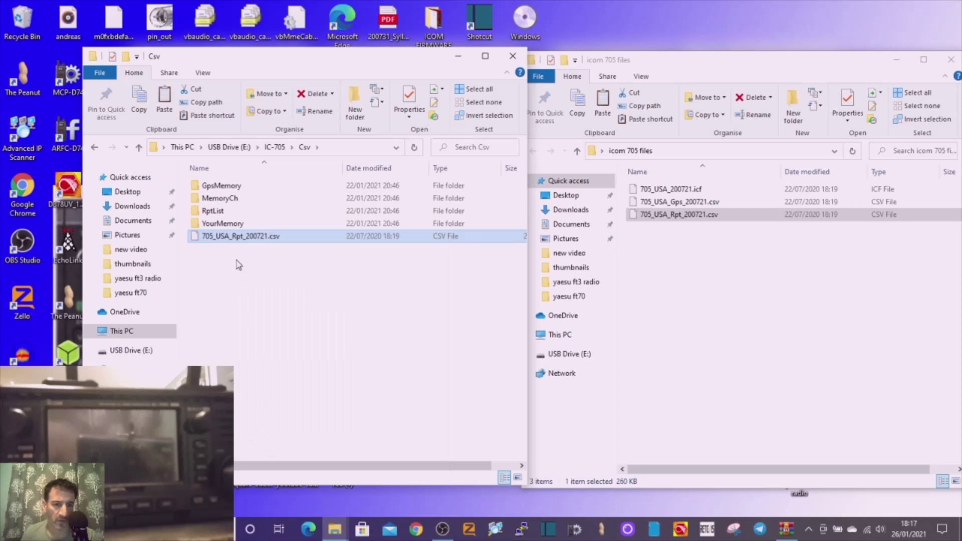
click(222, 211)
right_click(223, 215)
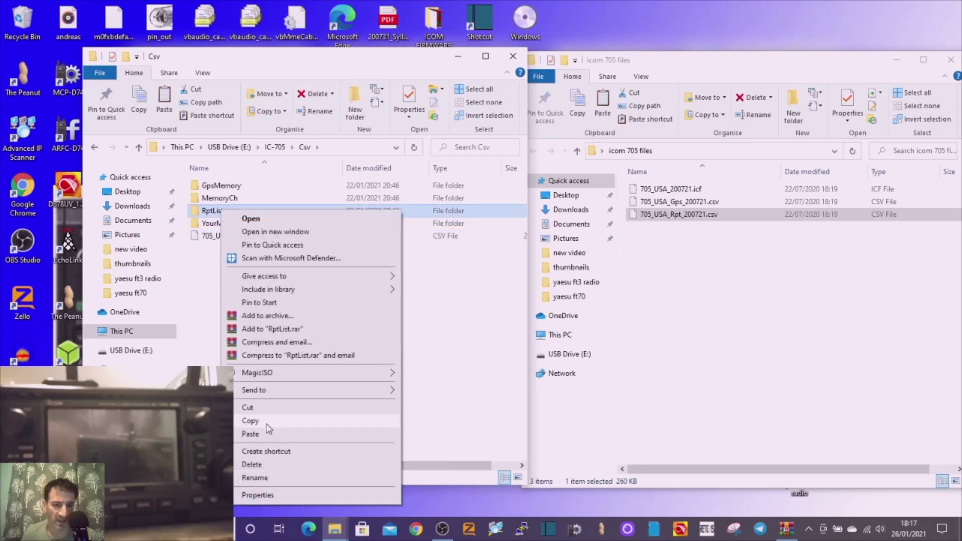
click(250, 434)
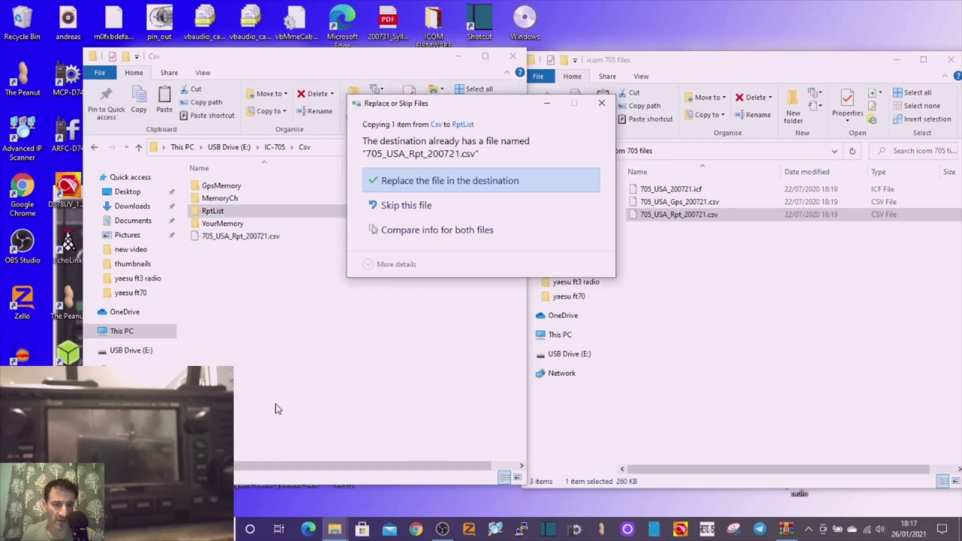
click(416, 182)
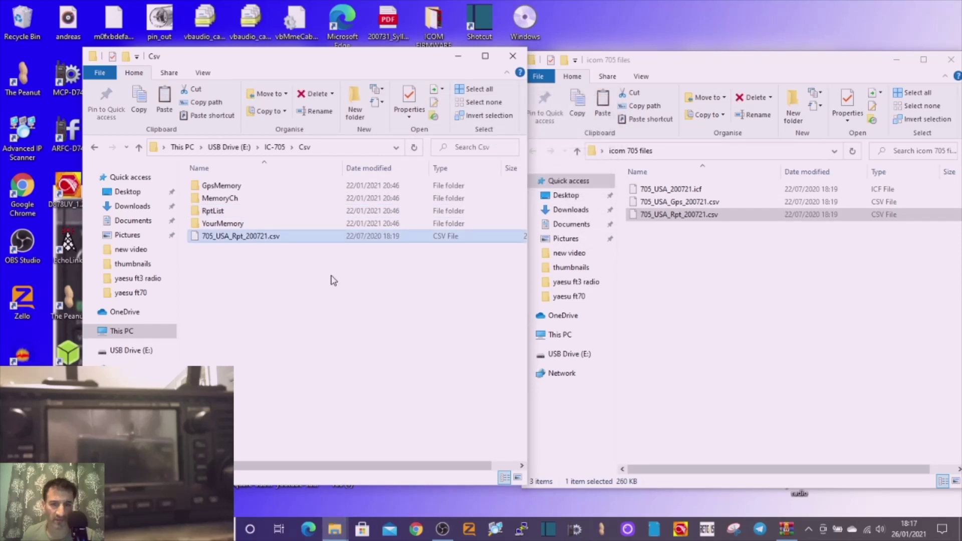